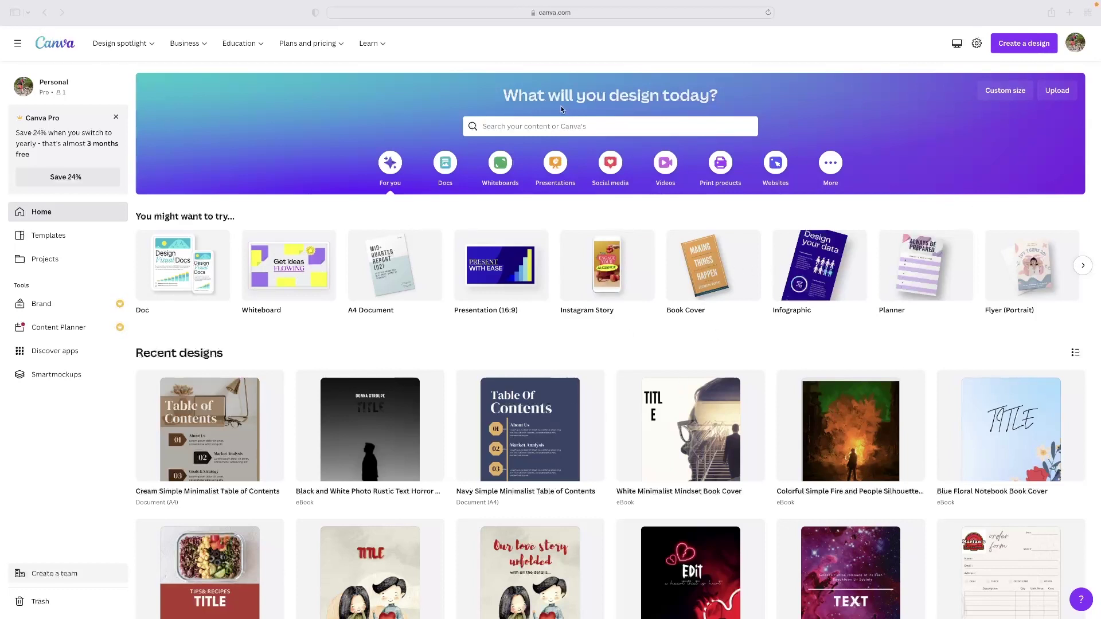
Step: Search the template library for "book cover" designs
click(561, 126)
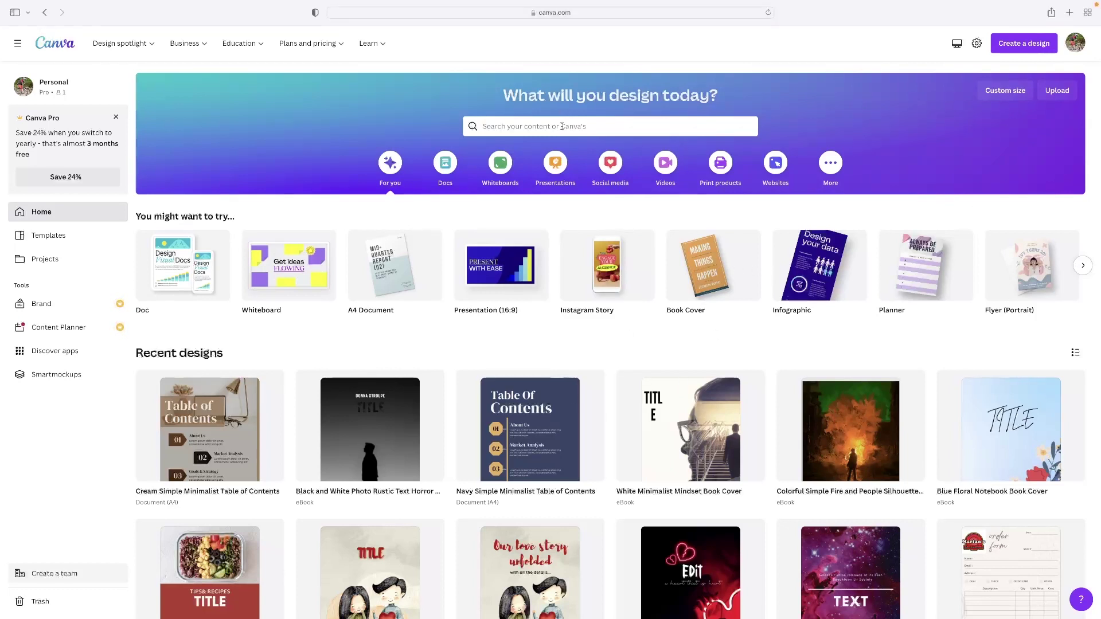
click(561, 126)
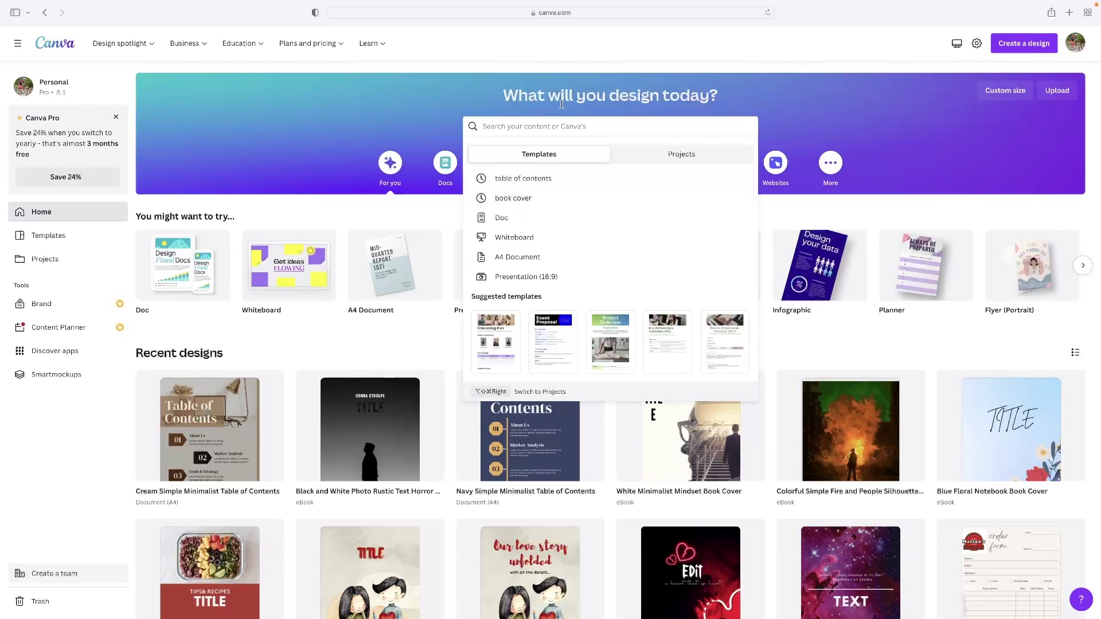
click(788, 114)
click(521, 127)
click(521, 201)
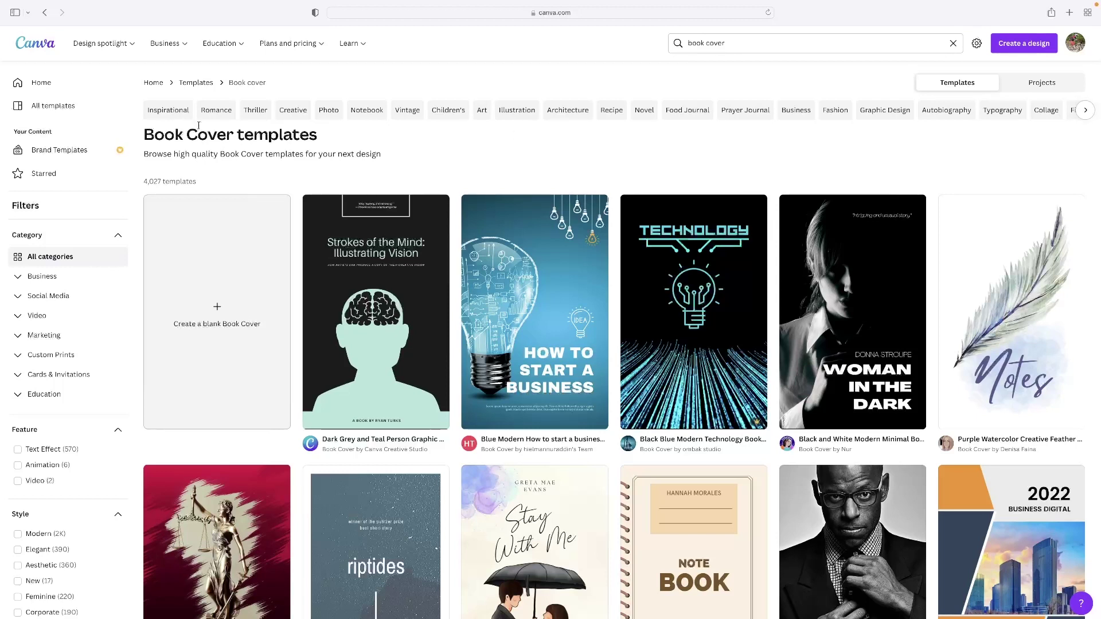
drag(197, 184, 143, 182)
click(459, 158)
Step: Try the template search "book cover comedy" and return to the results for "book cover"
click(801, 45)
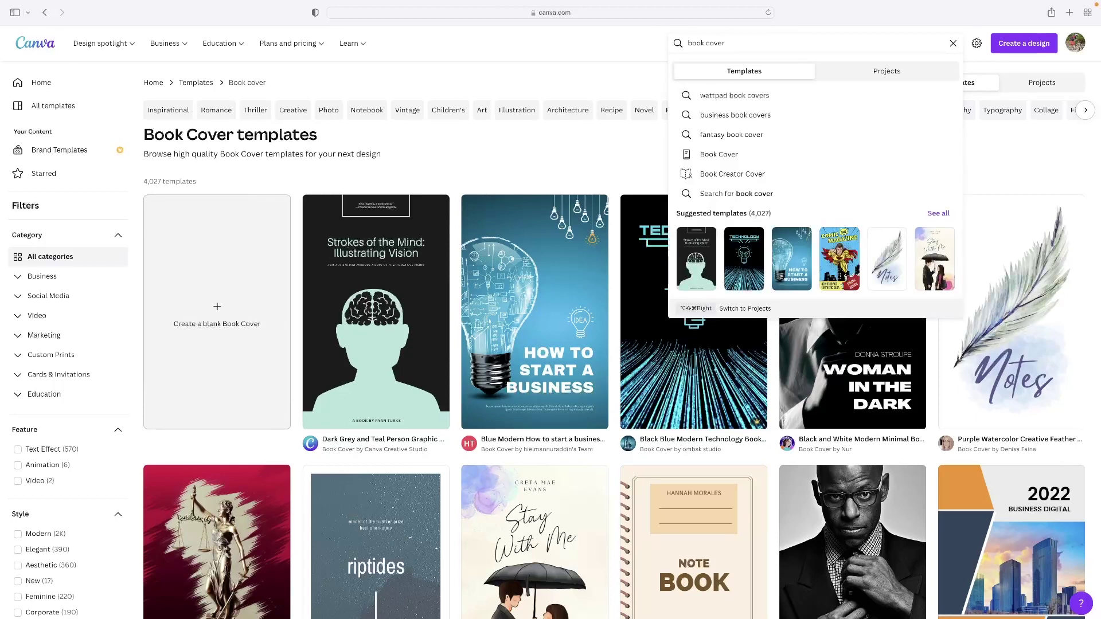
text(comedy)
key(Return)
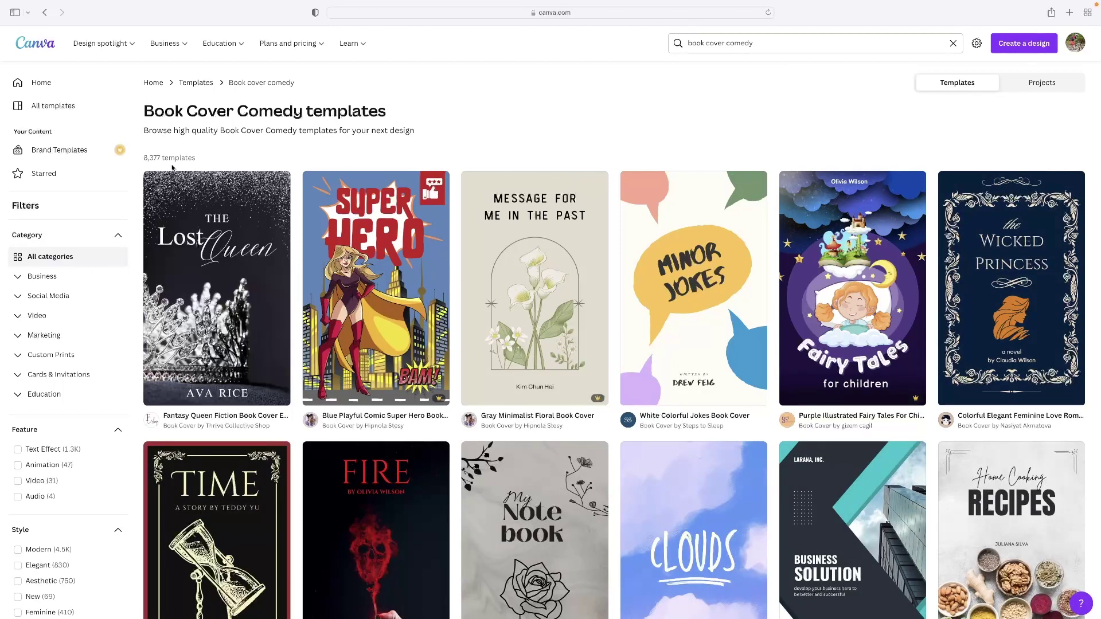
double_click(745, 43)
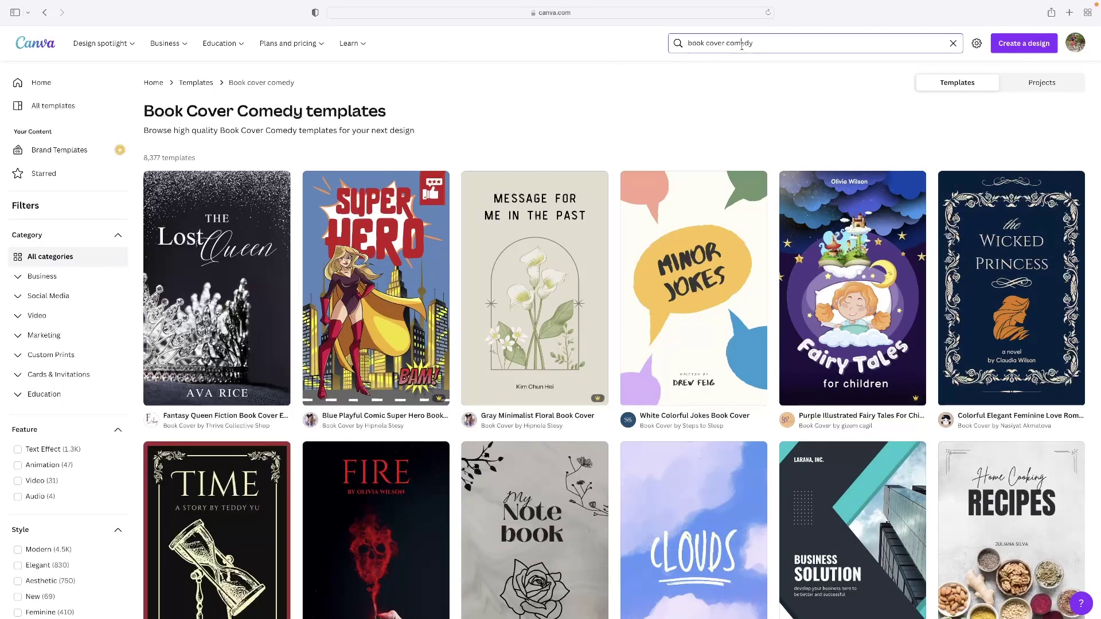
key(BackSpace)
key(Return)
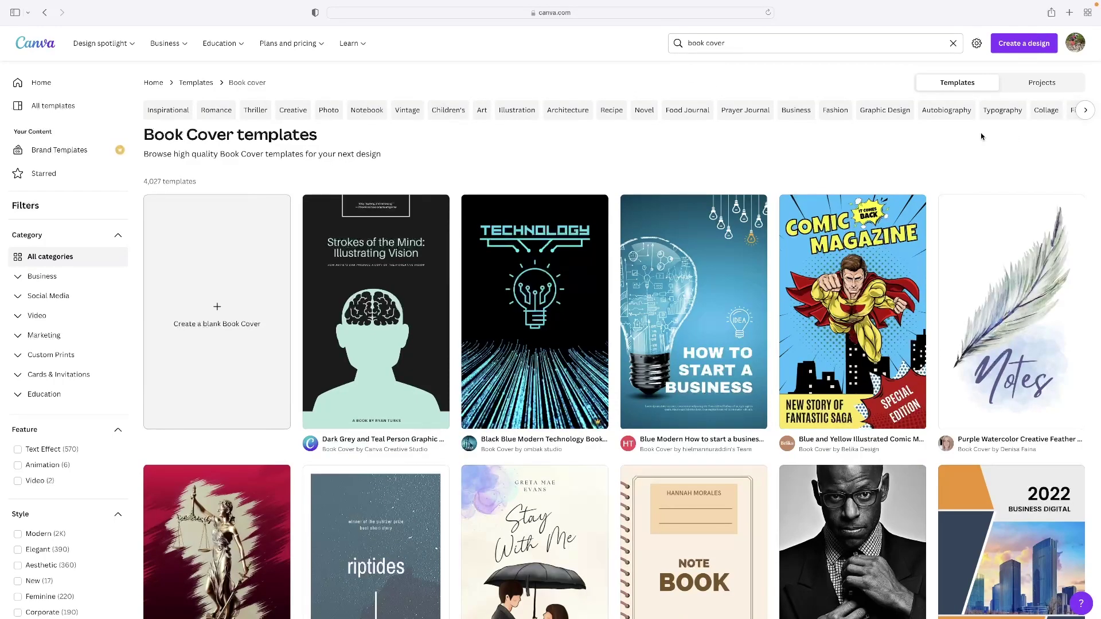
Step: Try filtering the book cover templates by the green colour #74D353 and clear that filter
click(1087, 112)
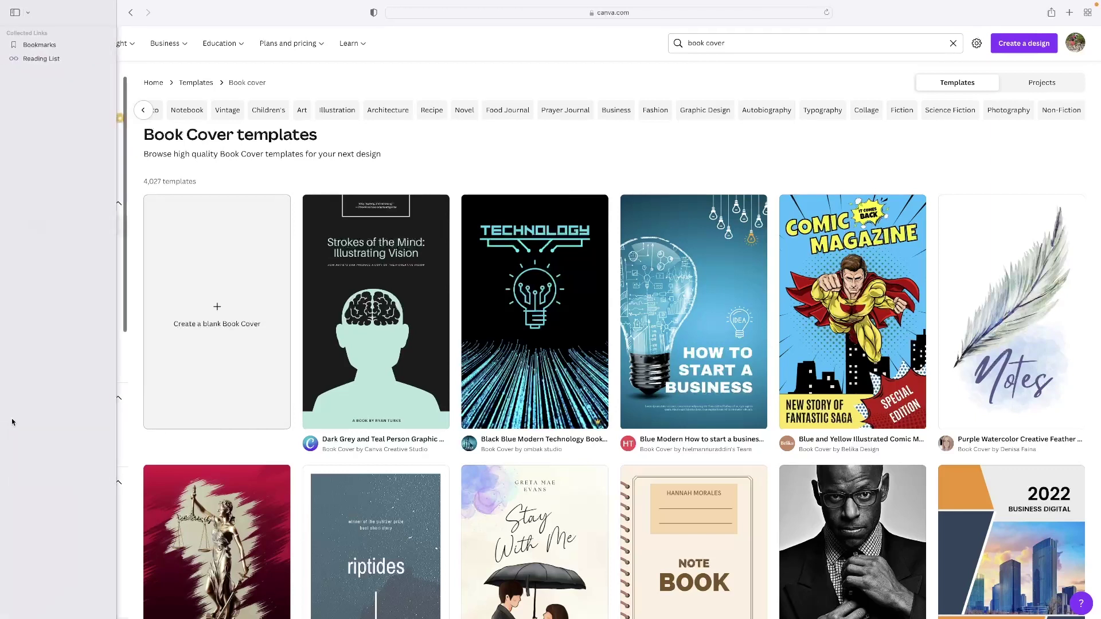
scroll(86, 401, down, 2)
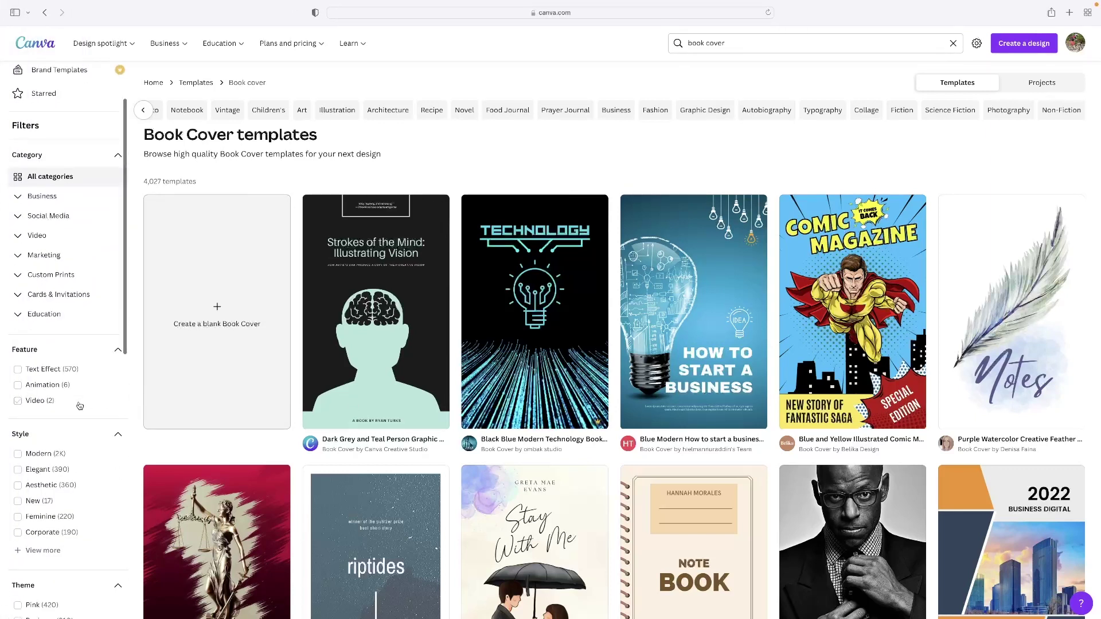
scroll(81, 406, down, 5)
scroll(67, 320, down, 14)
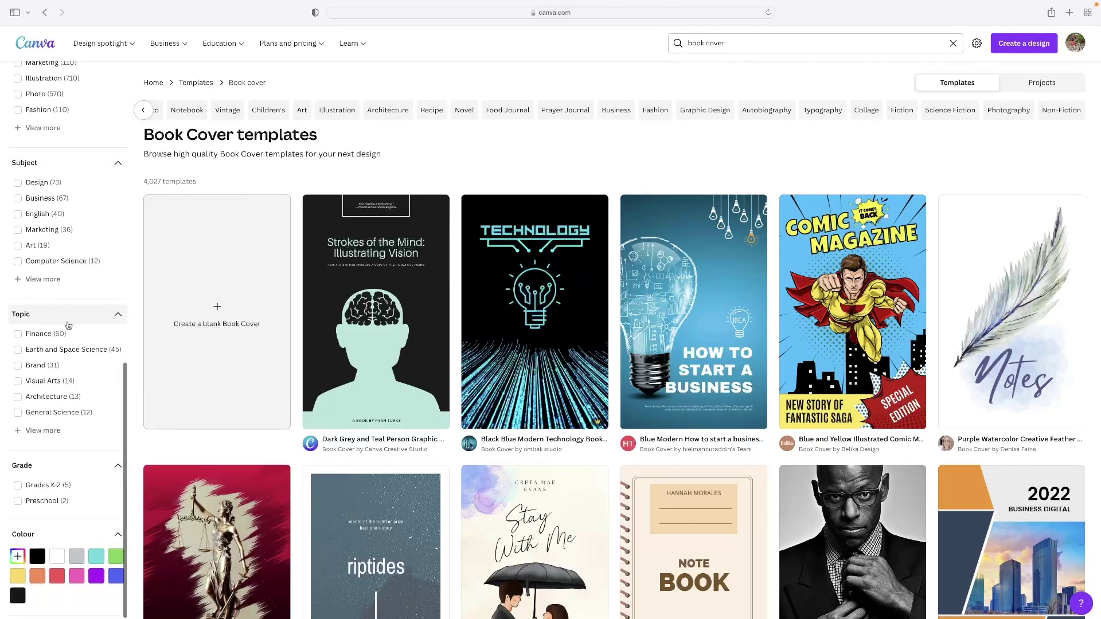
scroll(35, 586, right, 1)
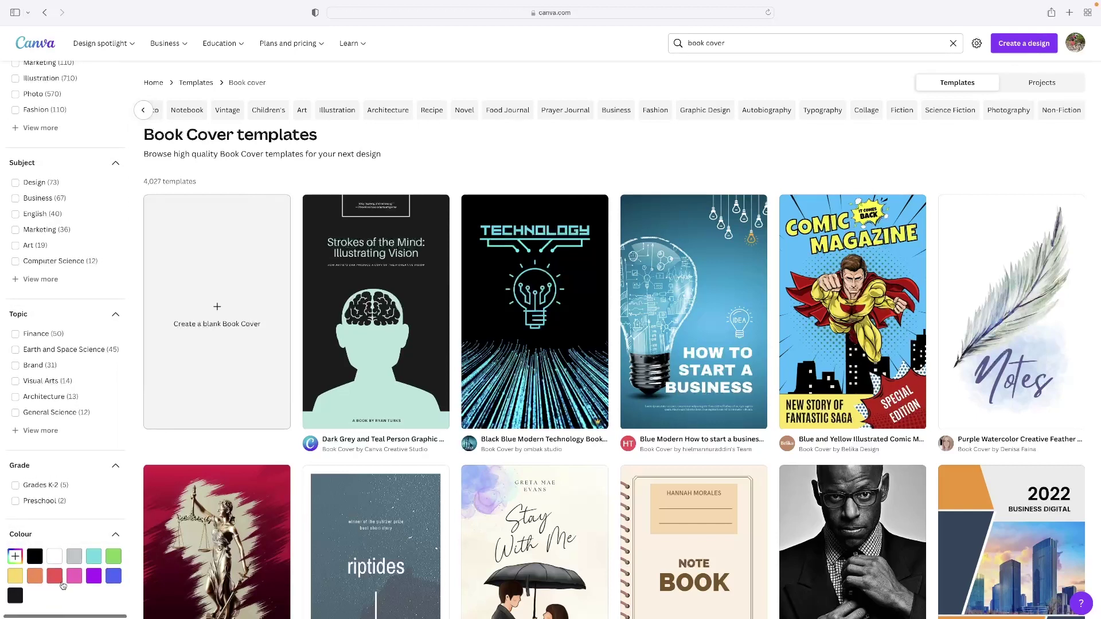
click(114, 557)
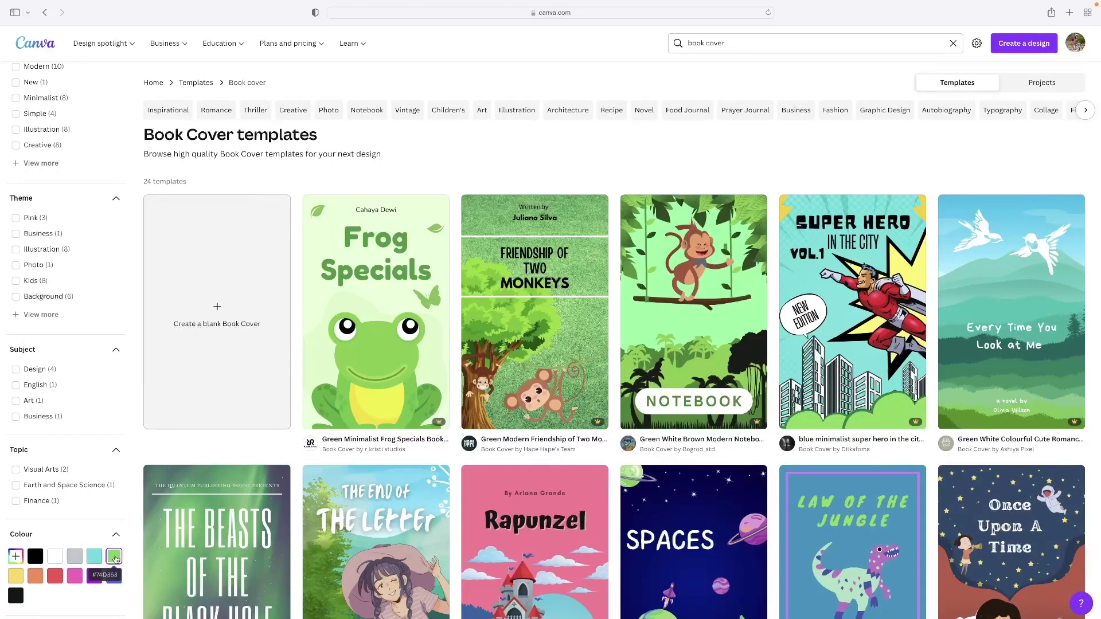
click(114, 557)
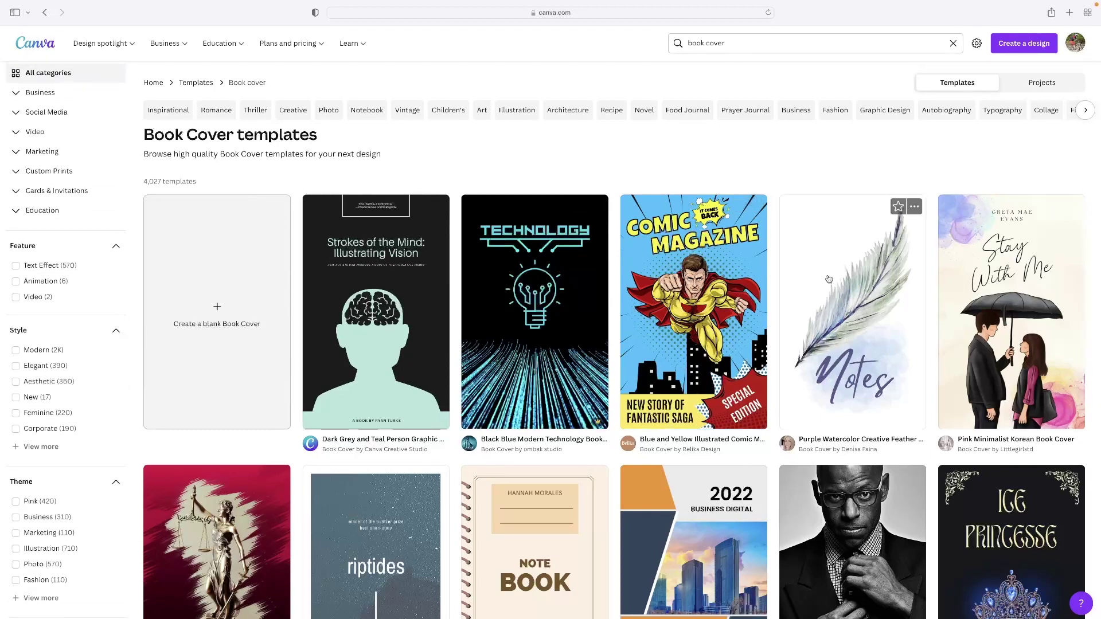
Step: Open the Blue and Yellow Illustrated Comic Magazine Book Cover template for customisation
scroll(835, 270, down, 2)
scroll(833, 269, down, 5)
scroll(831, 275, up, 10)
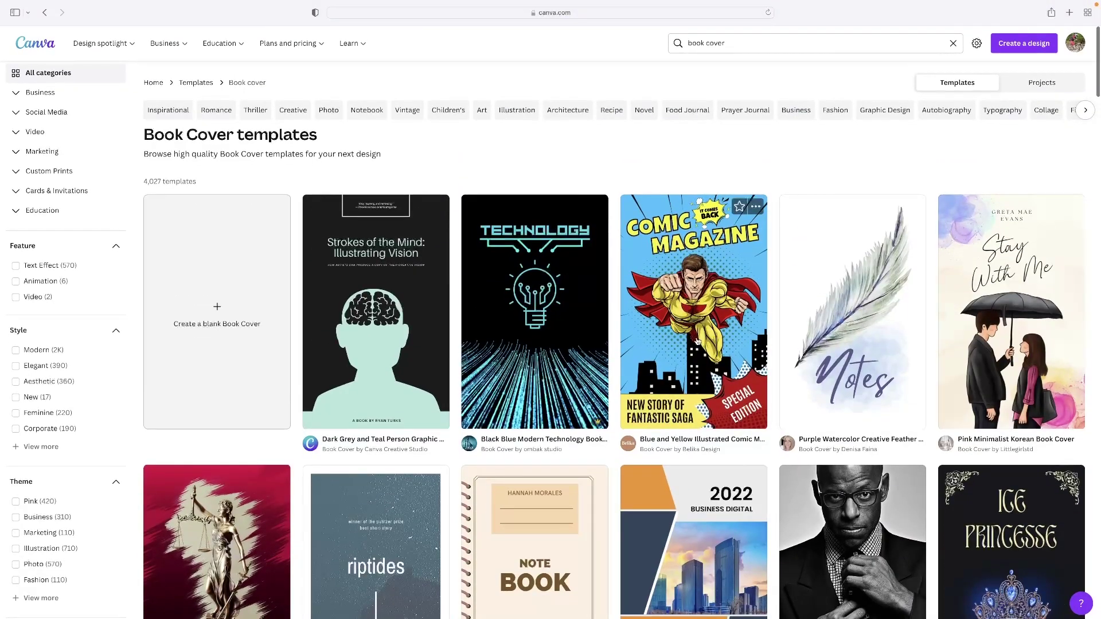
click(697, 342)
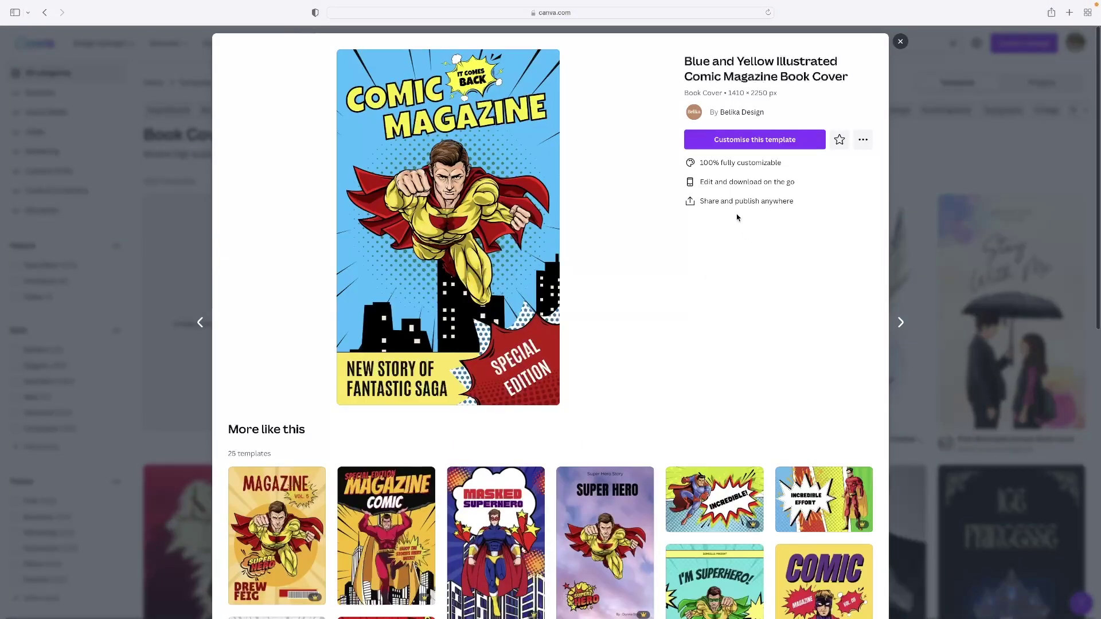
click(786, 140)
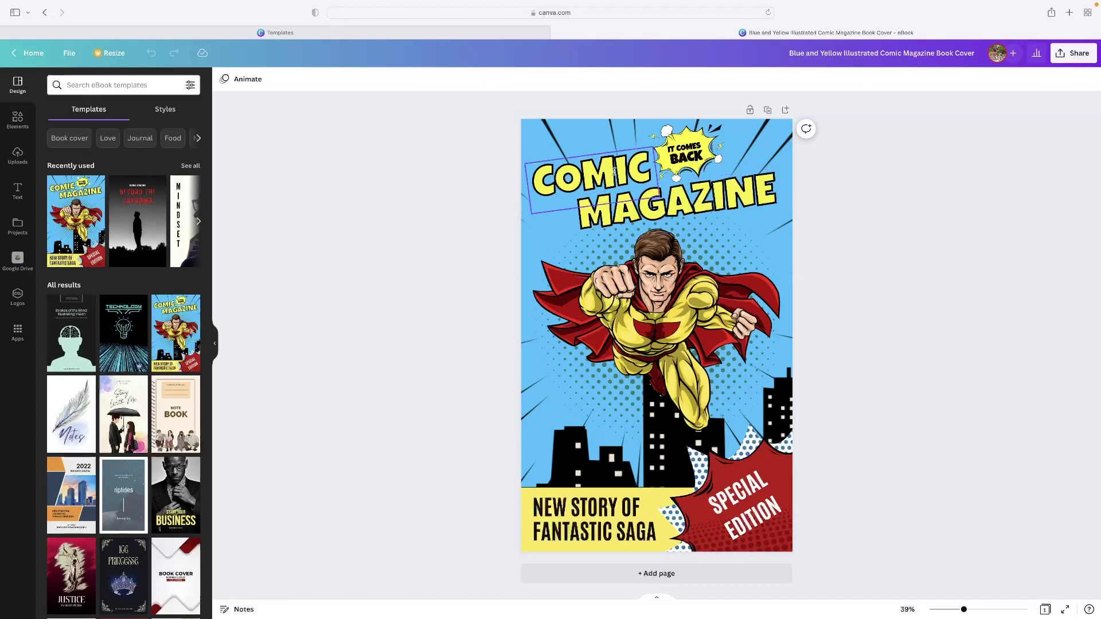
Step: Replace the cover heading "COMIC MAGAZINE" with "MY" on the first line and "TITLE" on the second
double_click(612, 182)
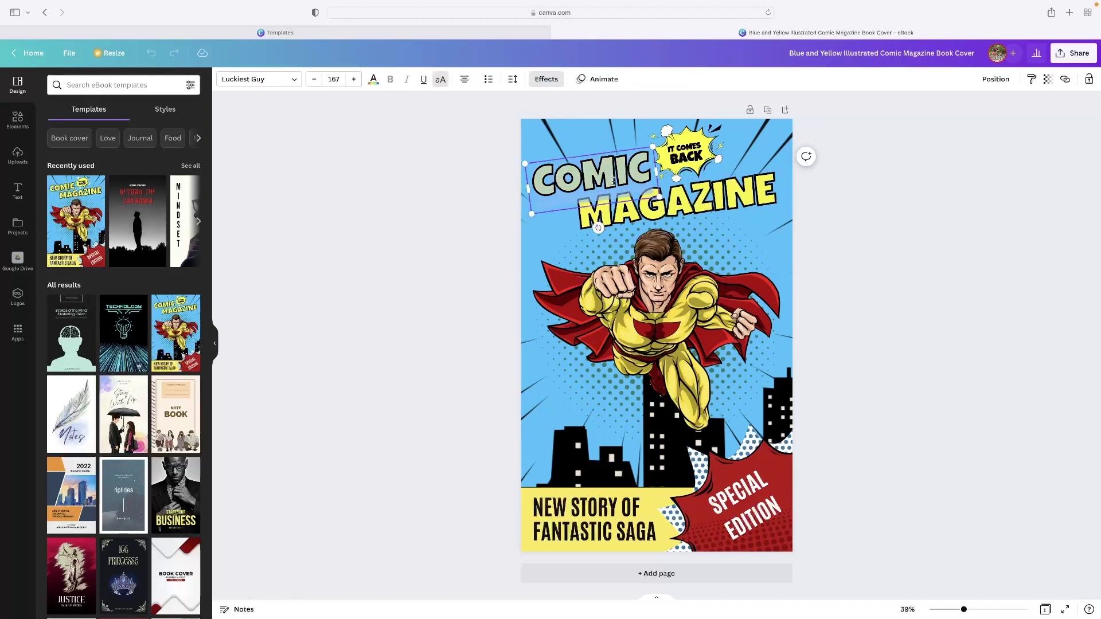
text(MY)
double_click(691, 194)
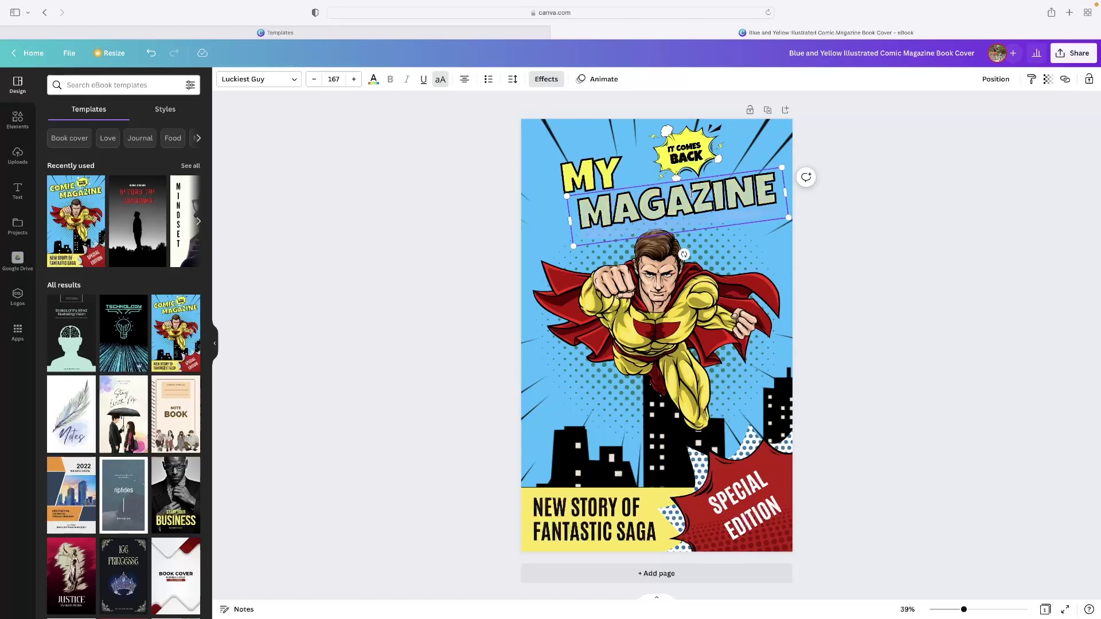
text(TITLE)
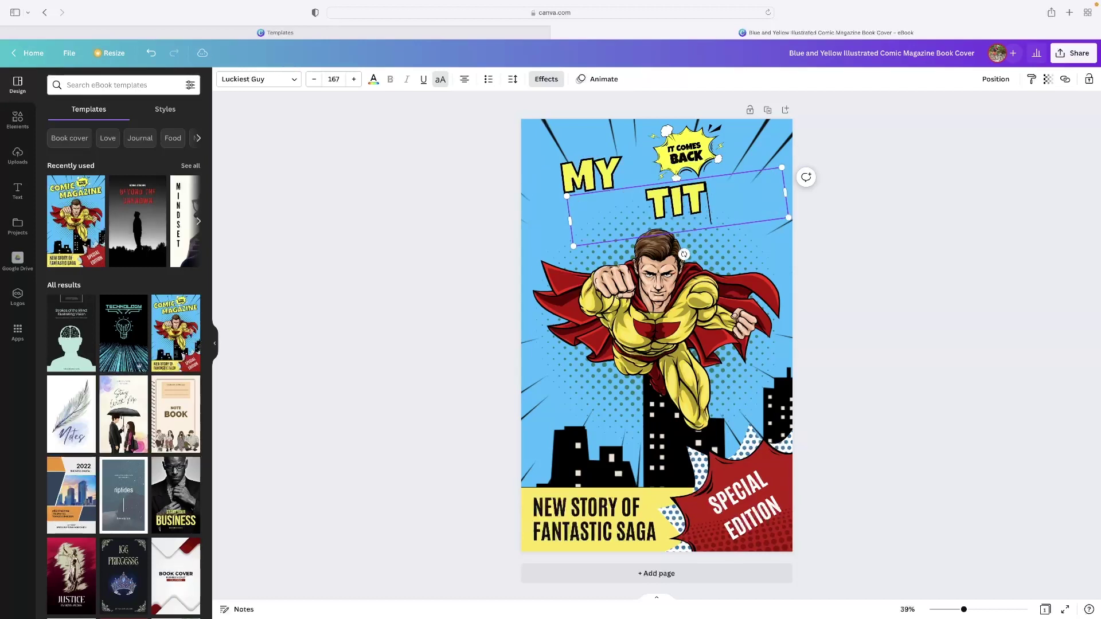
click(782, 263)
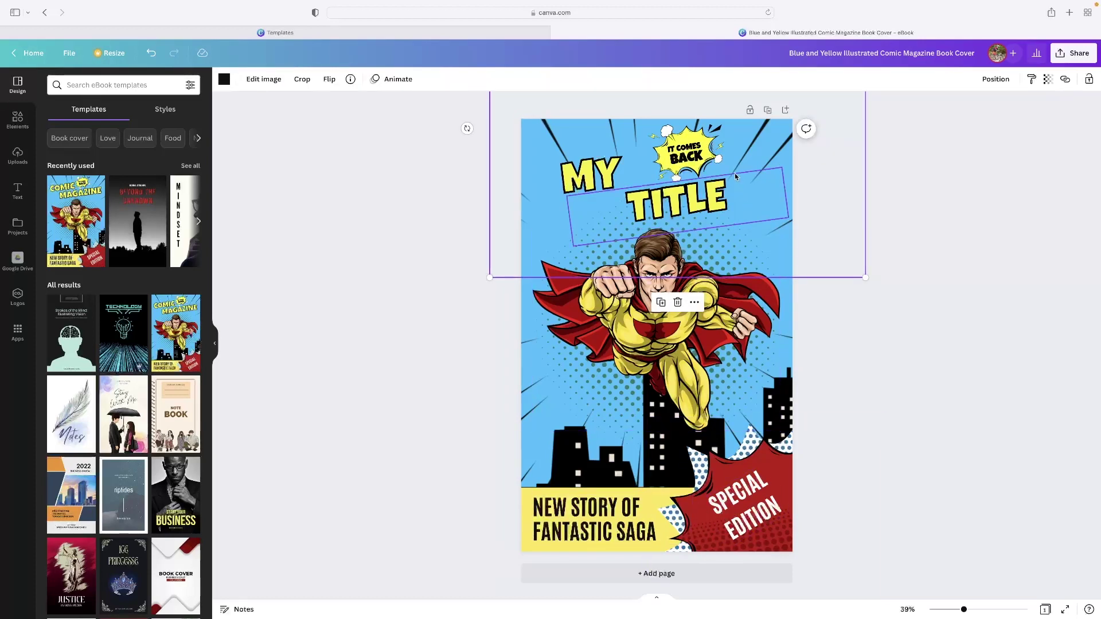
Step: Delete the yellow burst graphic and its "IT COMES BACK" text above the title
click(699, 135)
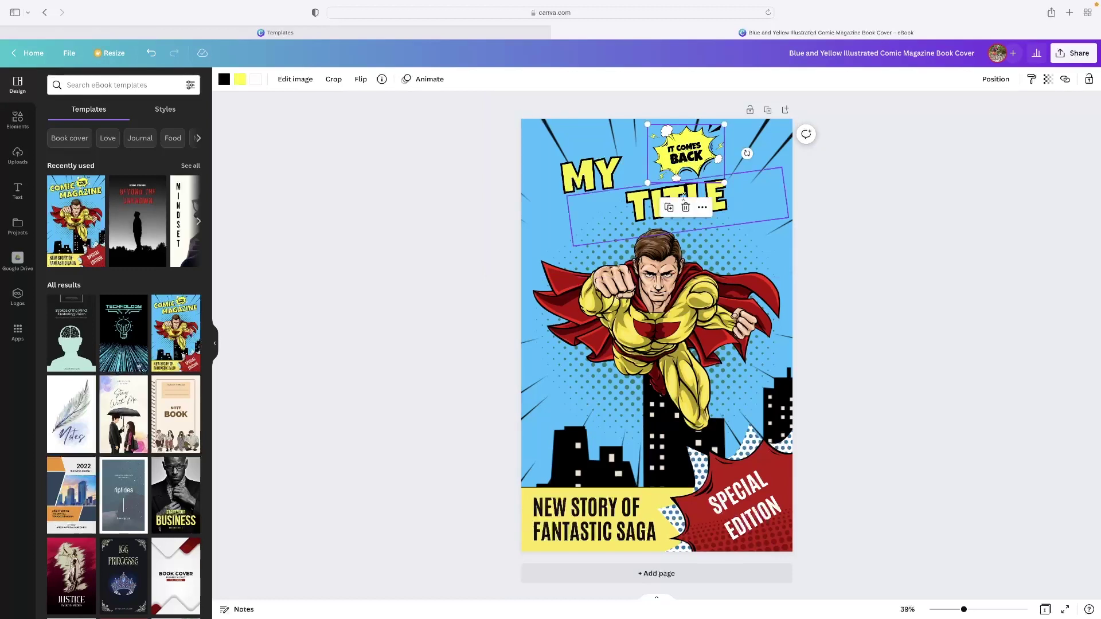
click(685, 208)
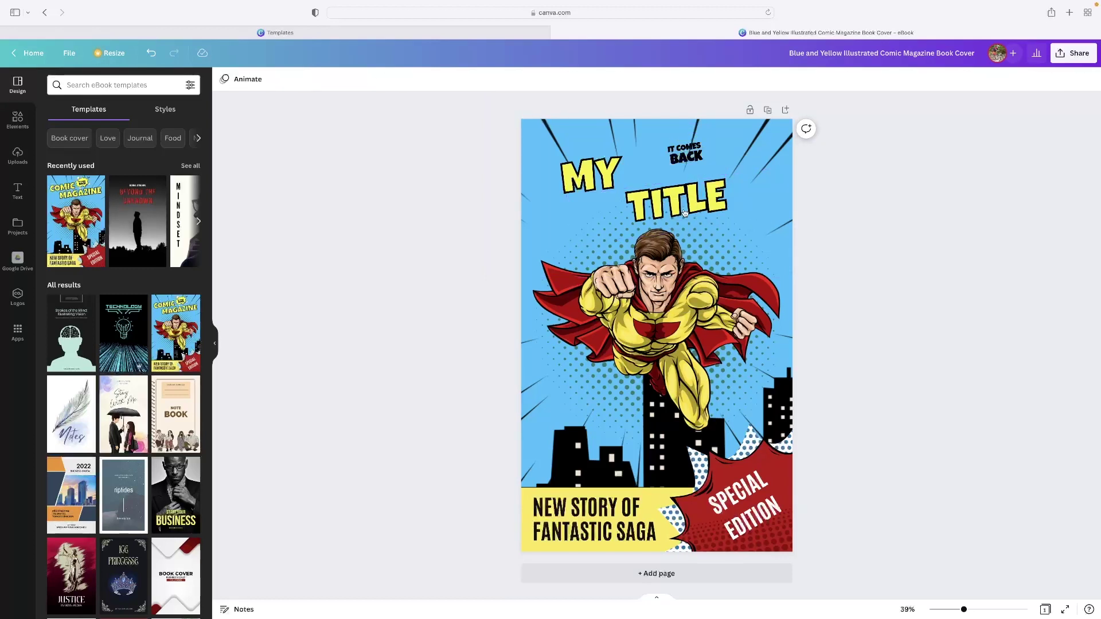
drag(709, 166, 479, 193)
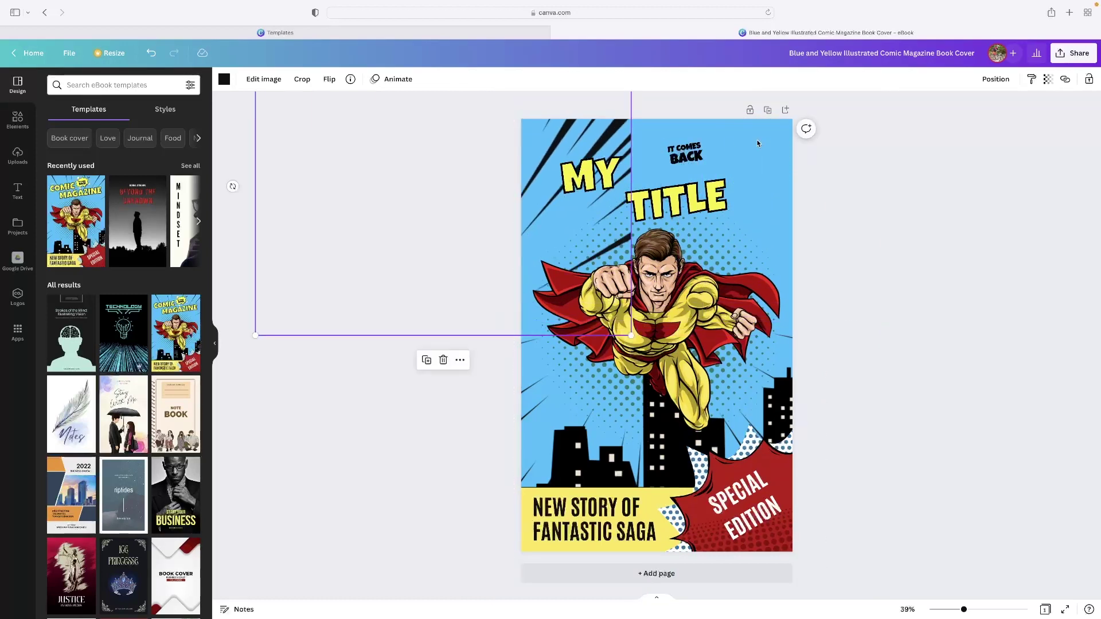
click(686, 154)
key(Delete)
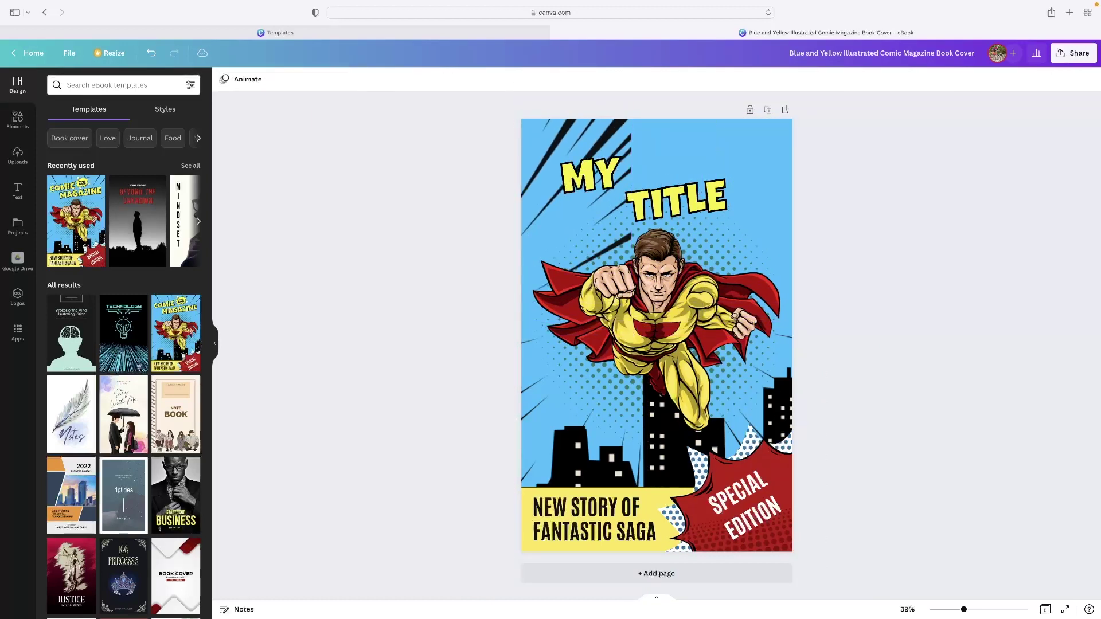
Step: Reposition the black rays graphic so it spreads across the full width of the upper cover
click(570, 136)
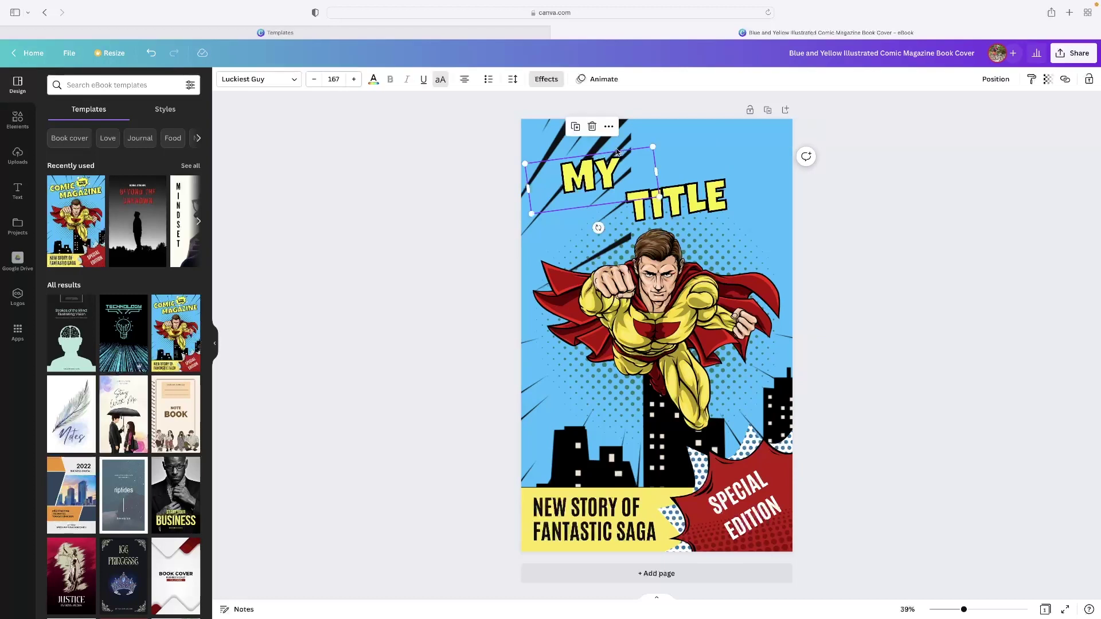
click(562, 135)
drag(572, 139, 757, 205)
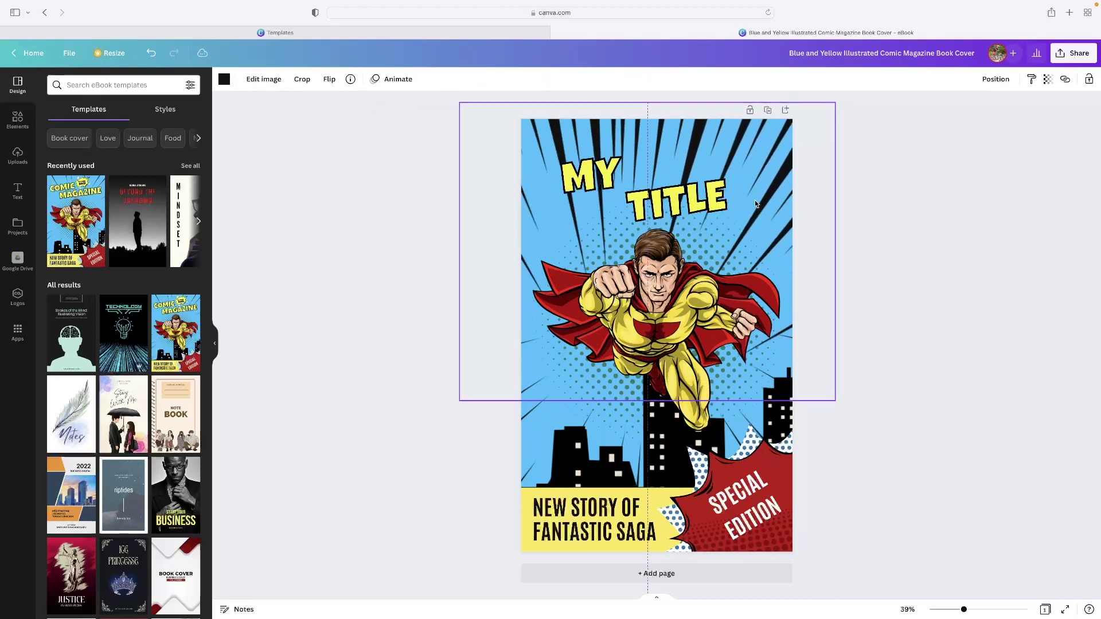
click(597, 519)
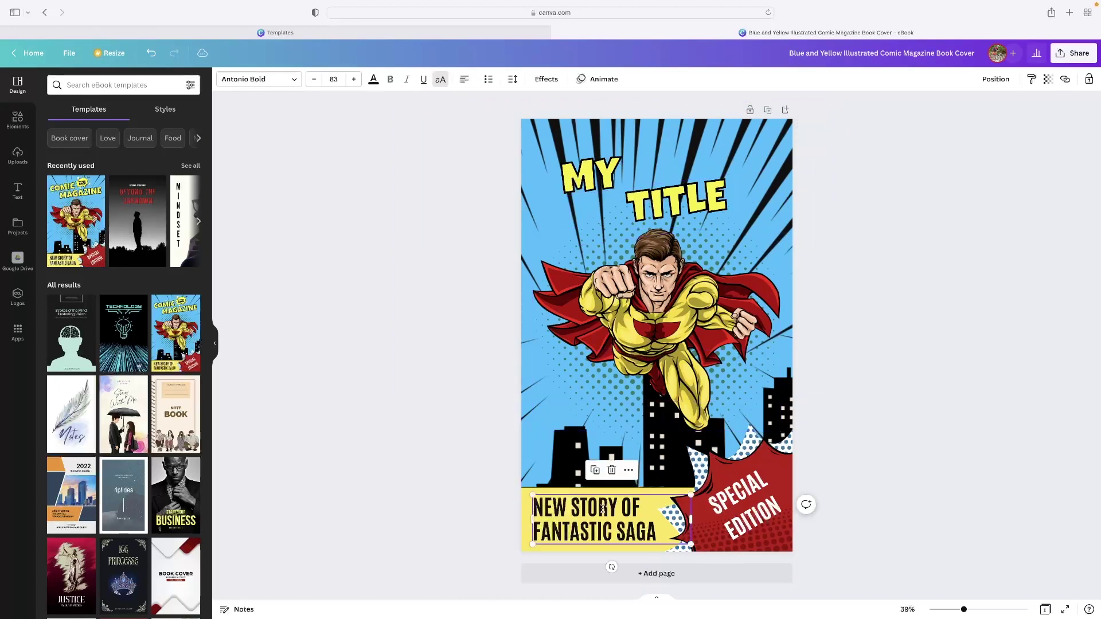
Step: Replace the superhero illustration with the uploaded photo of the lit wooden-pallet stage, placed mid-cover beneath the title
click(671, 308)
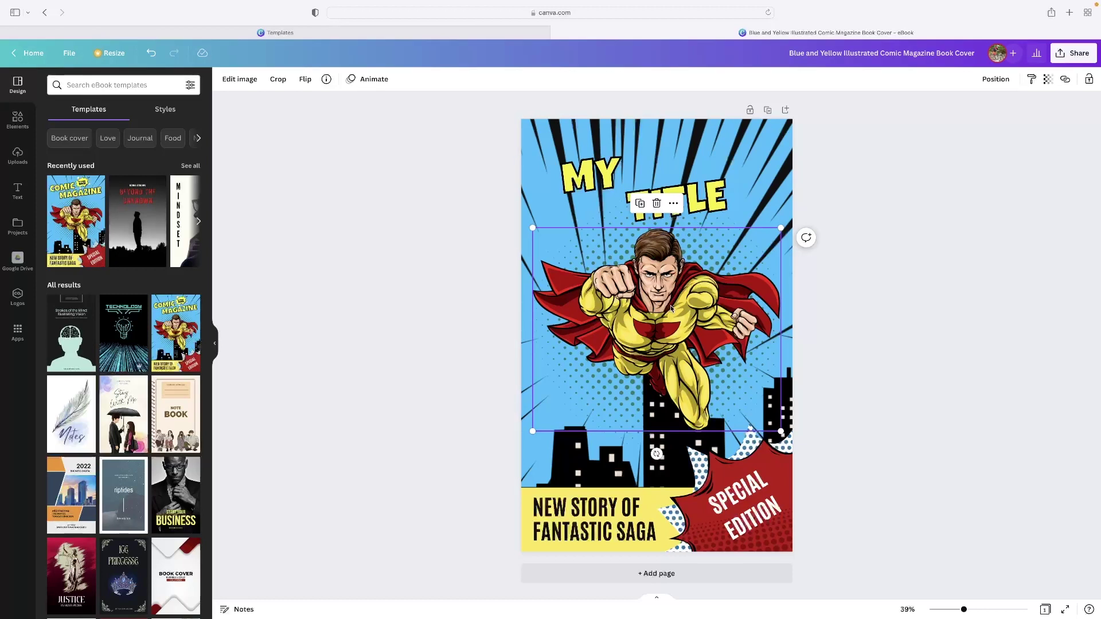
key(Delete)
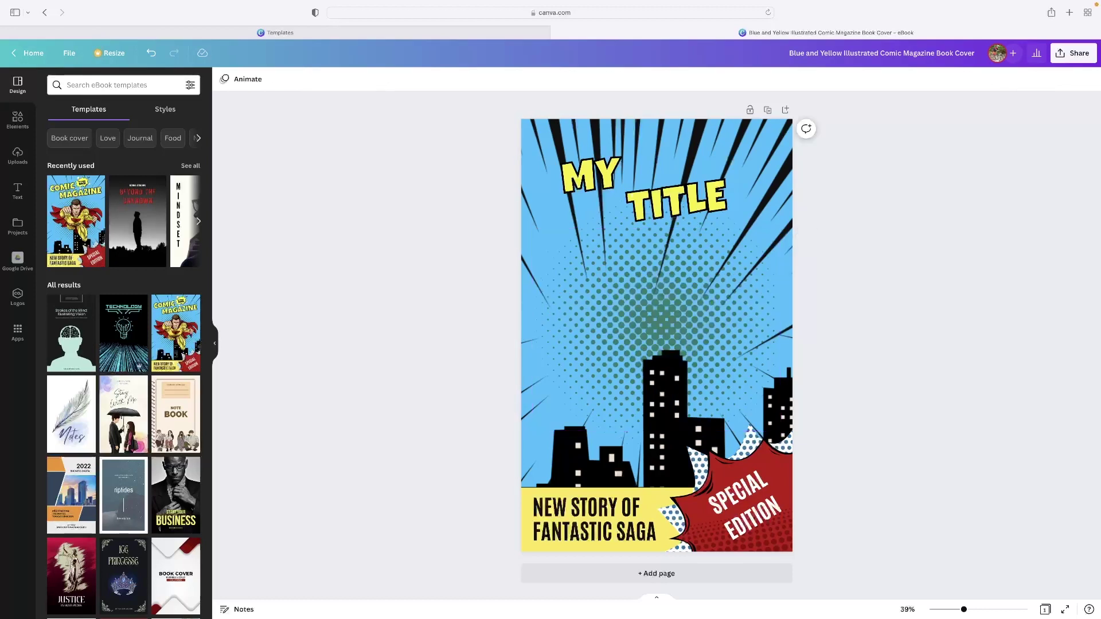
click(23, 159)
scroll(127, 396, down, 3)
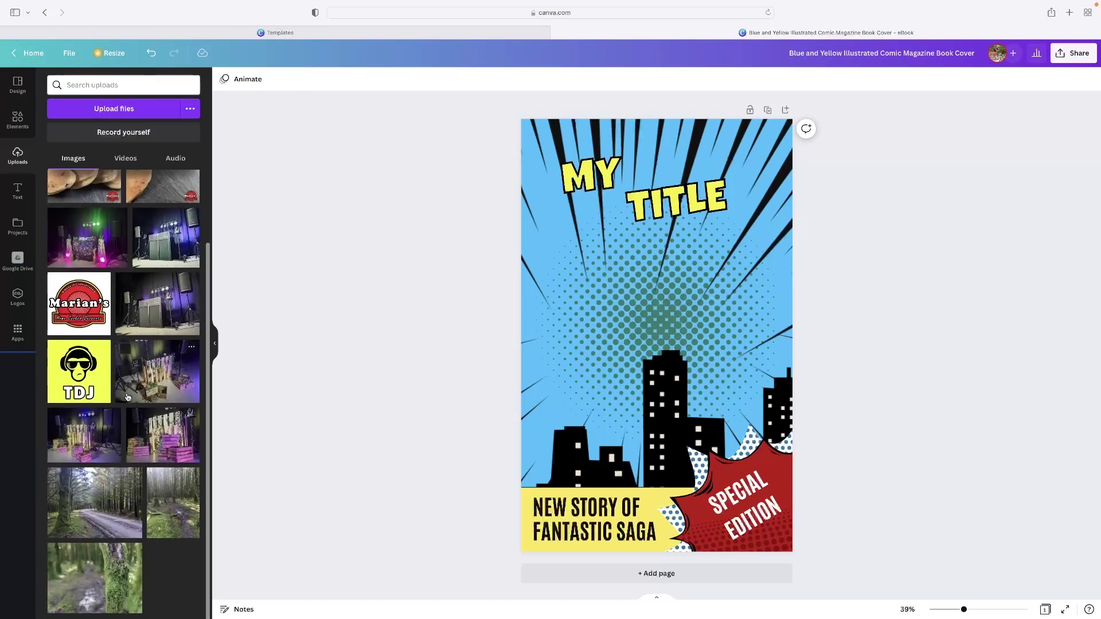
drag(123, 351, 600, 272)
click(430, 288)
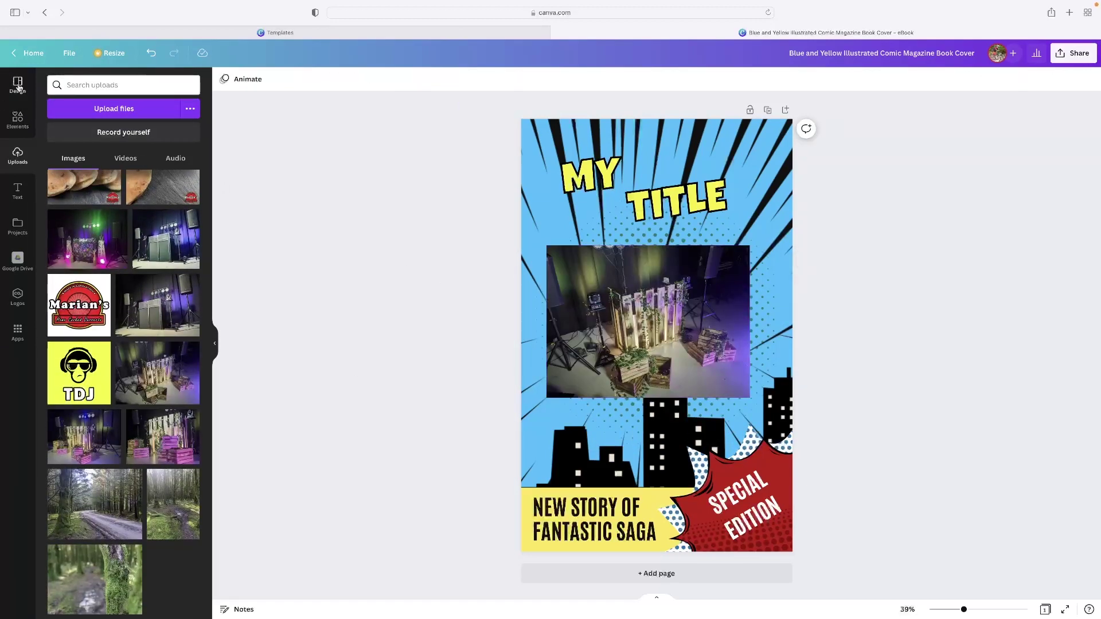
click(18, 86)
drag(679, 329, 693, 339)
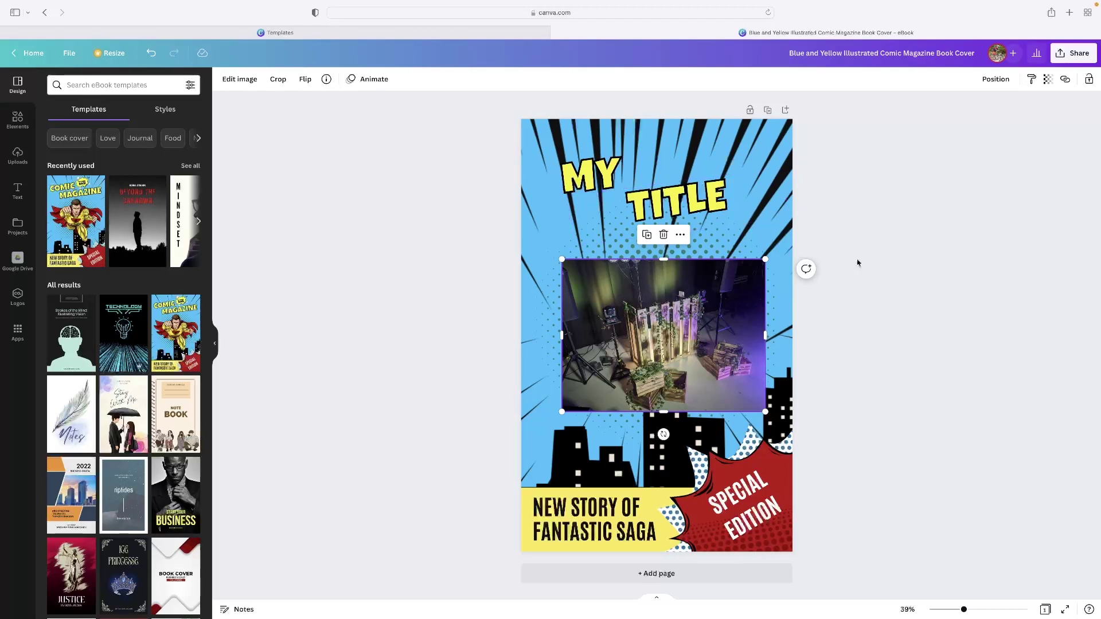
Step: Download the finished book cover with PDF Standard as the file type
click(1063, 54)
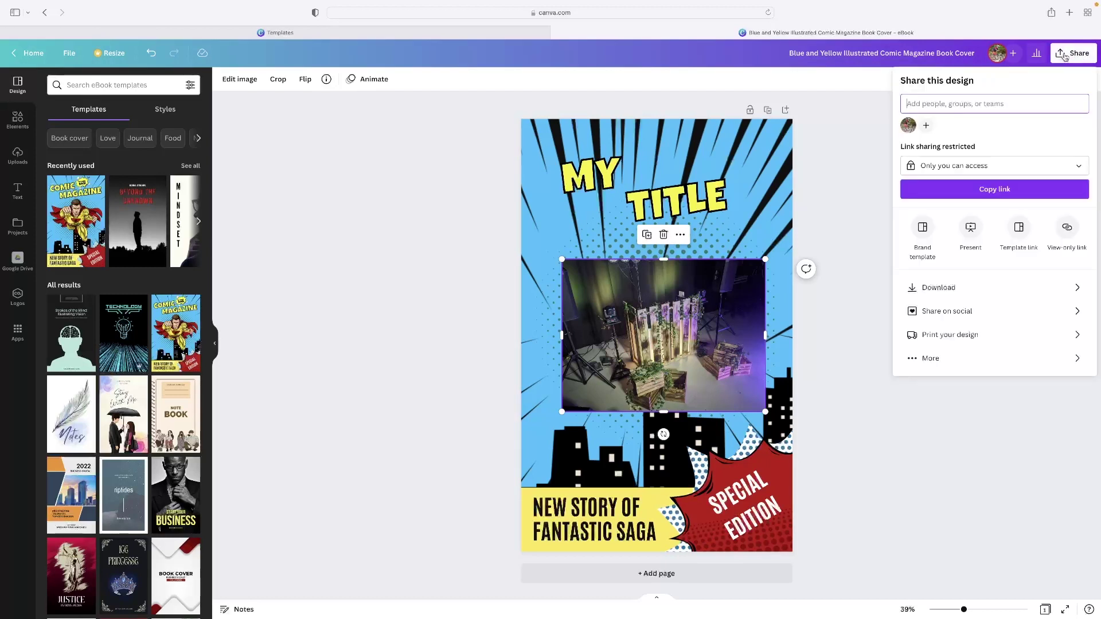
click(961, 287)
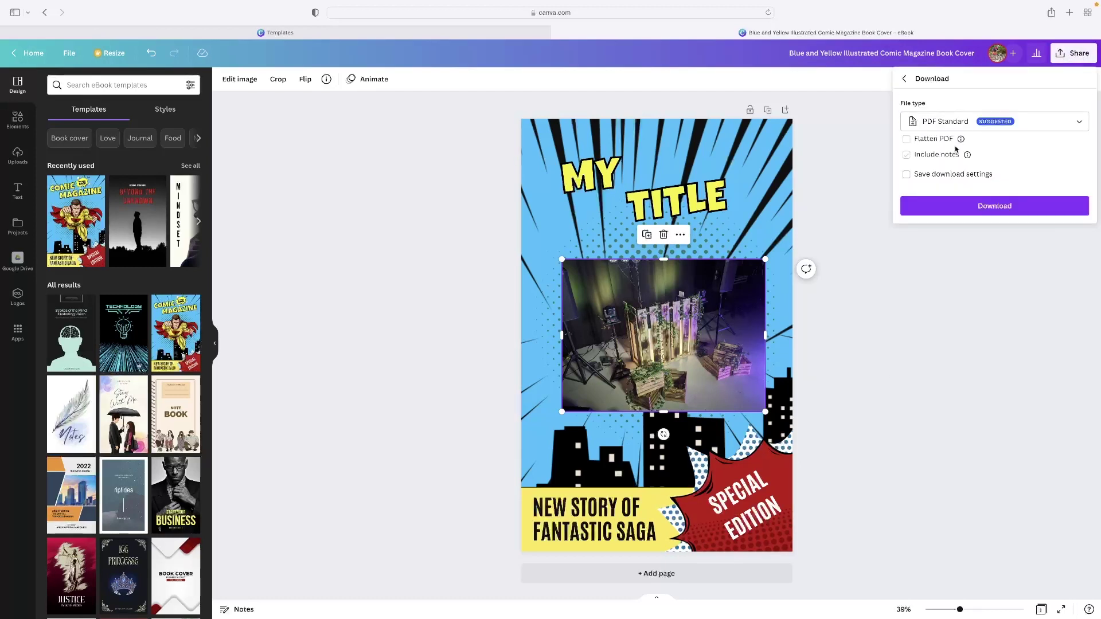
click(1058, 125)
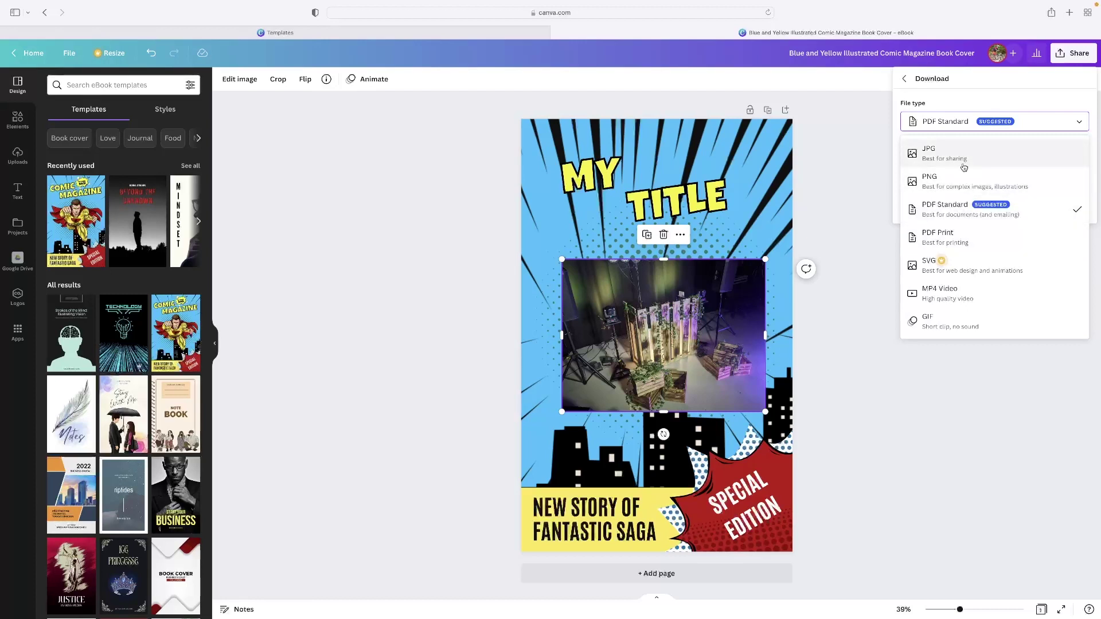
click(1018, 102)
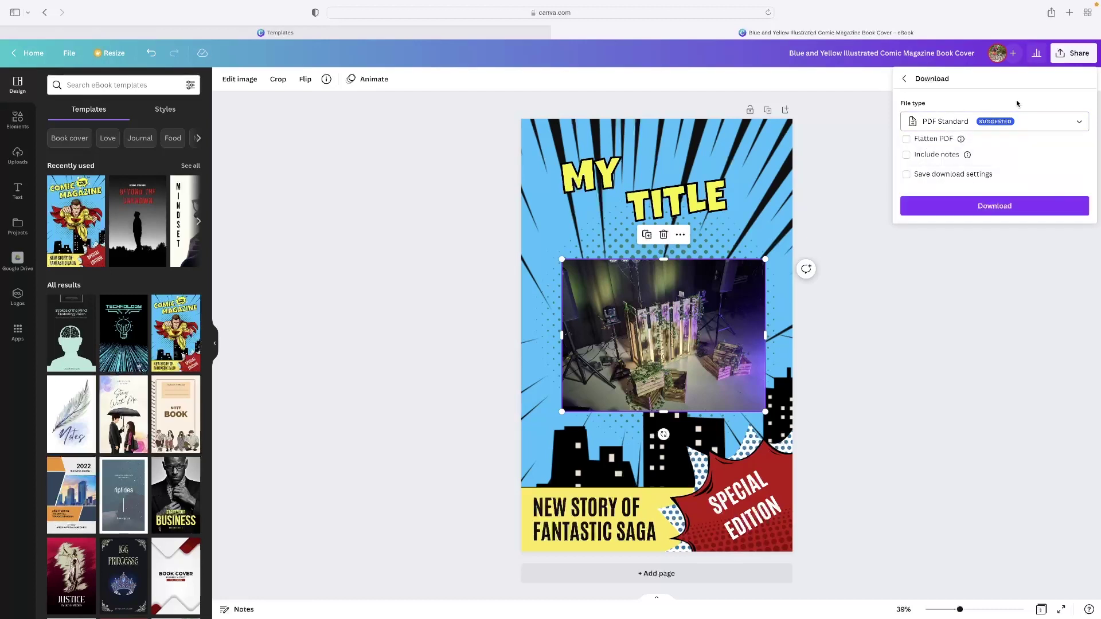
click(990, 207)
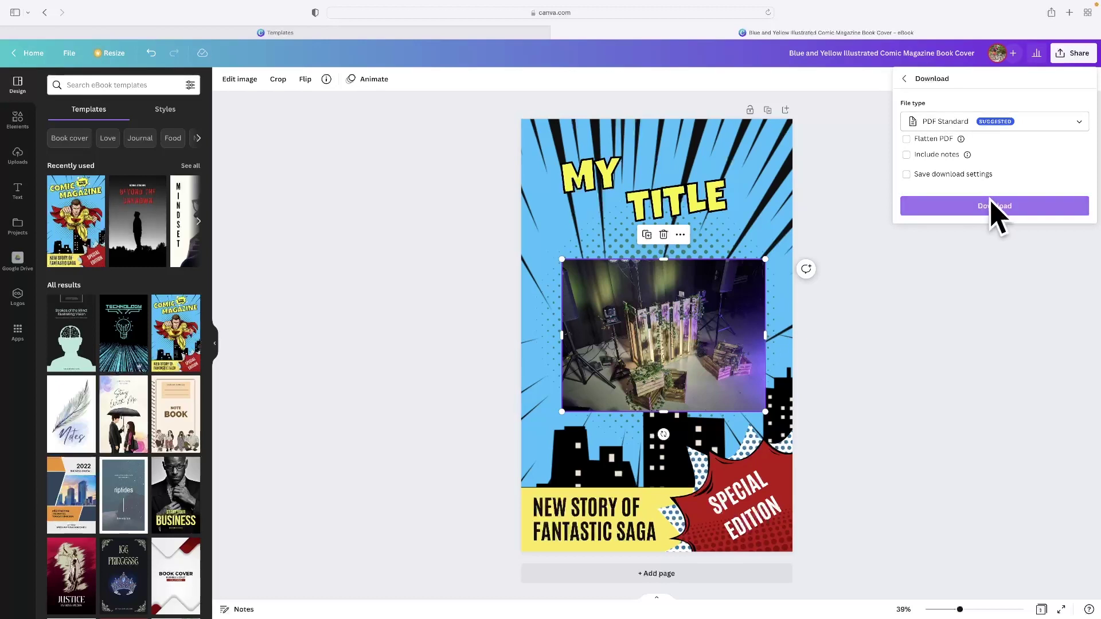